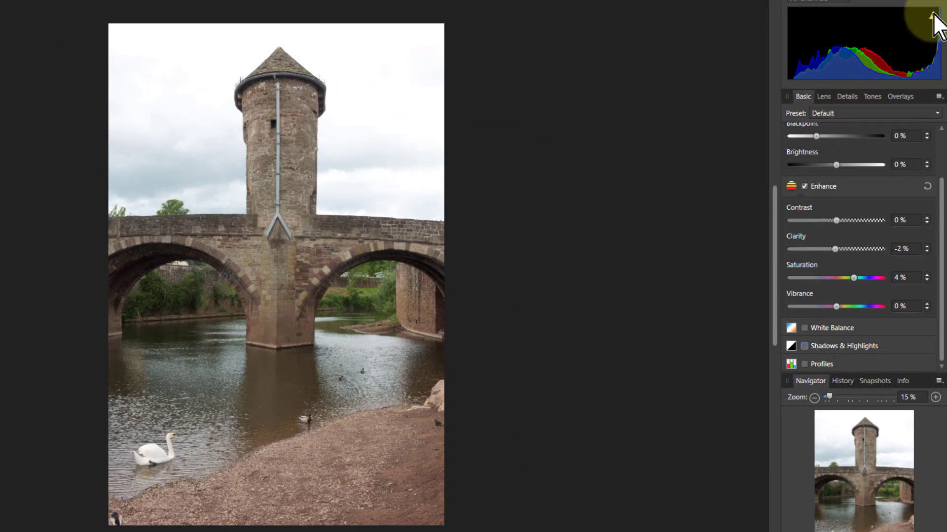
Refresh the histogram at full quality and toggle the highlight clipping overlay to check the sky
mouse_move(936, 20)
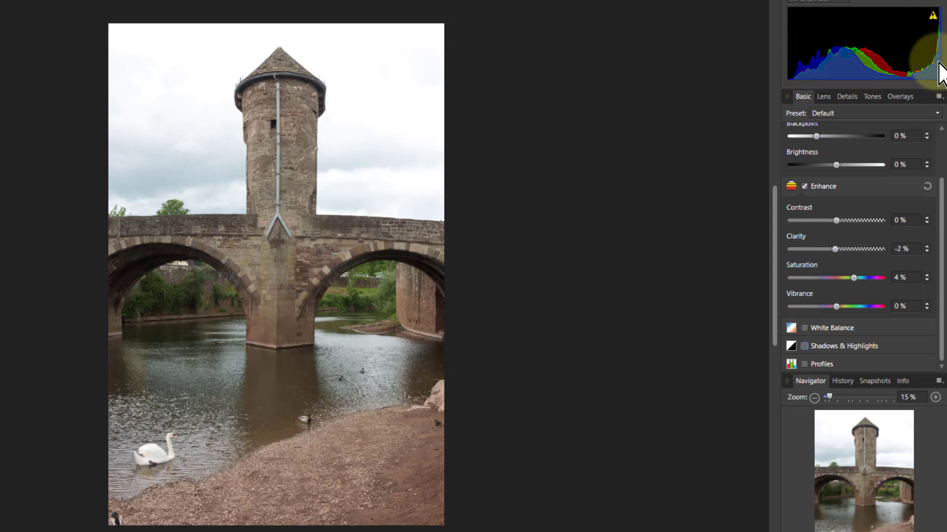
click(932, 17)
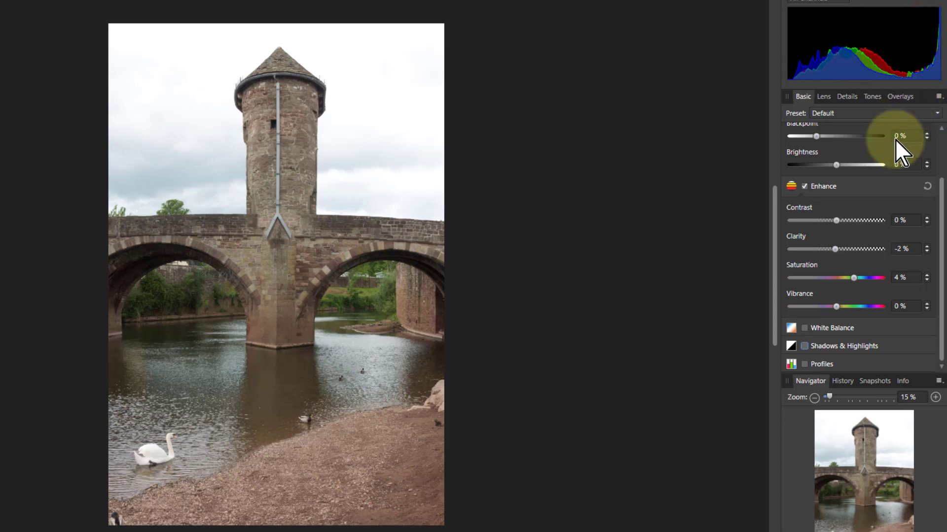
scroll(929, 148, up, 2)
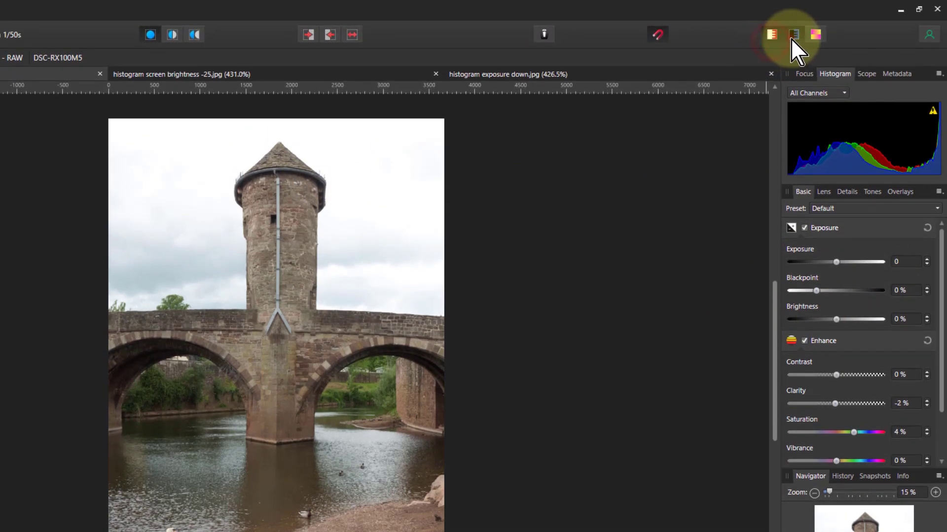
click(813, 35)
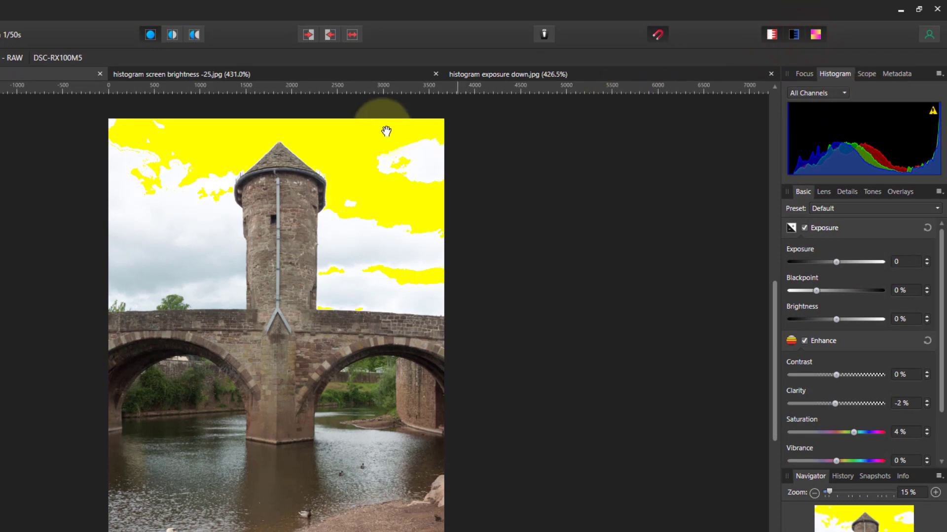
click(815, 34)
click(783, 34)
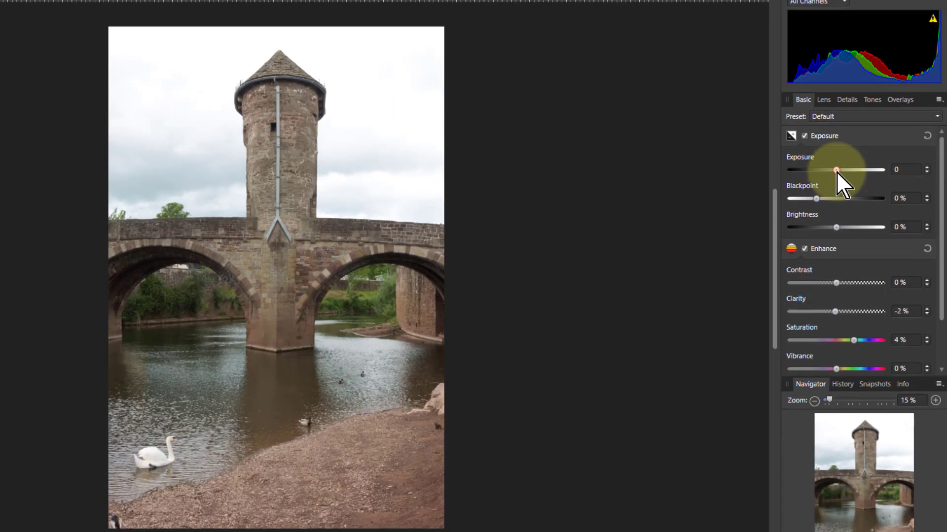
Try lowering exposure, and brightness to -25%, then reset both back to 0
click(835, 262)
drag(836, 171, 830, 171)
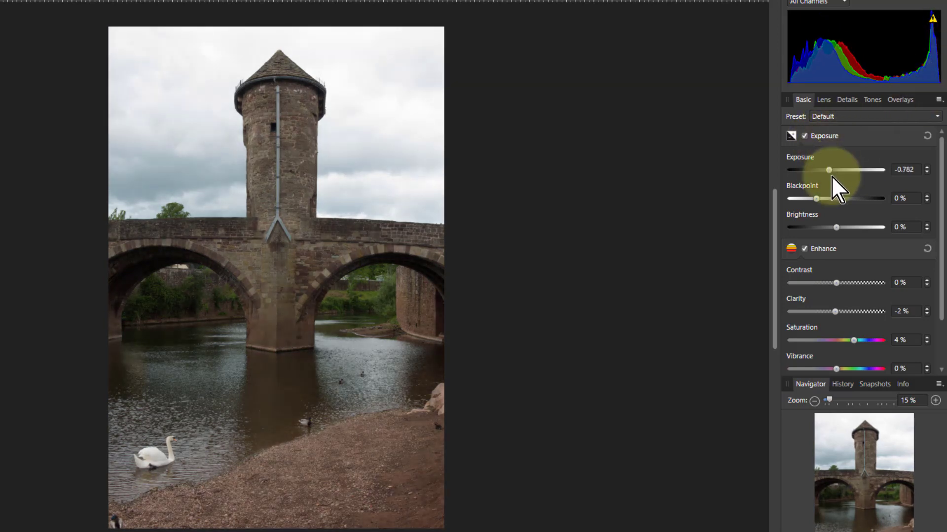
mouse_move(827, 167)
mouse_down()
mouse_move(841, 168)
mouse_move(817, 168)
mouse_move(836, 169)
mouse_move(827, 167)
mouse_up()
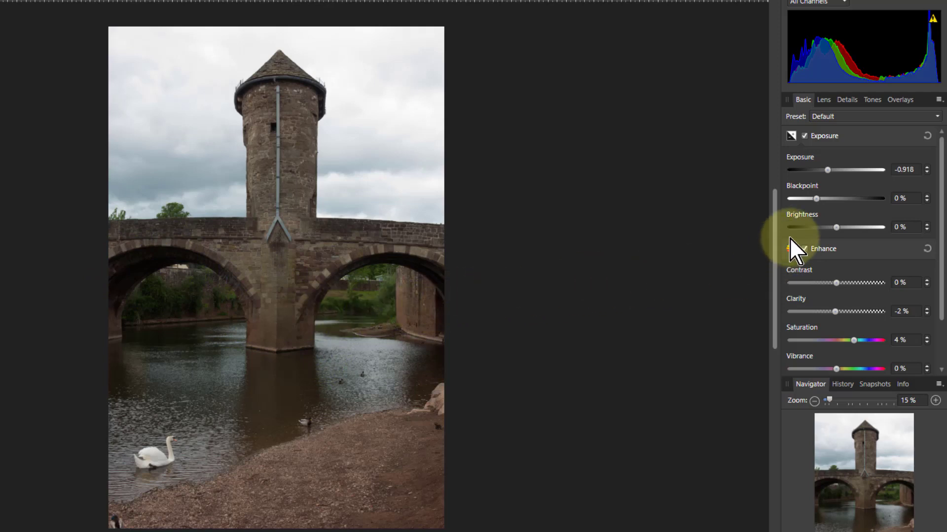
double_click(826, 171)
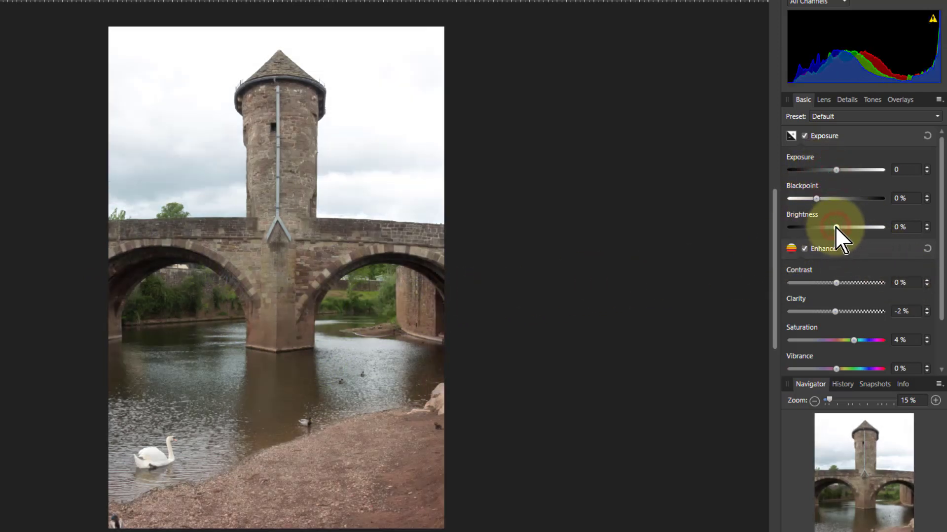
drag(835, 227, 782, 231)
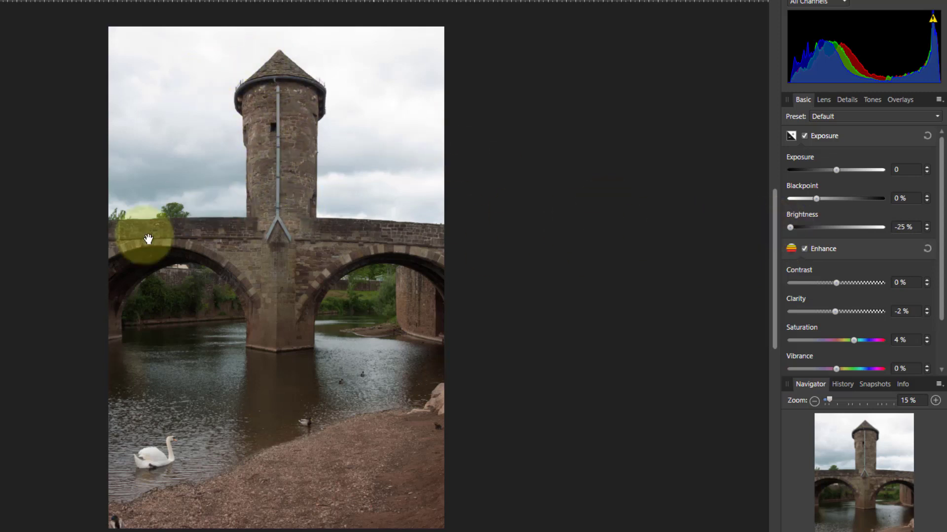
drag(789, 227, 853, 226)
click(927, 136)
Lower contrast to -42%, test a darker exposure, then reset exposure and brightness to 0
scroll(845, 227, down, 2)
scroll(846, 249, down, 1)
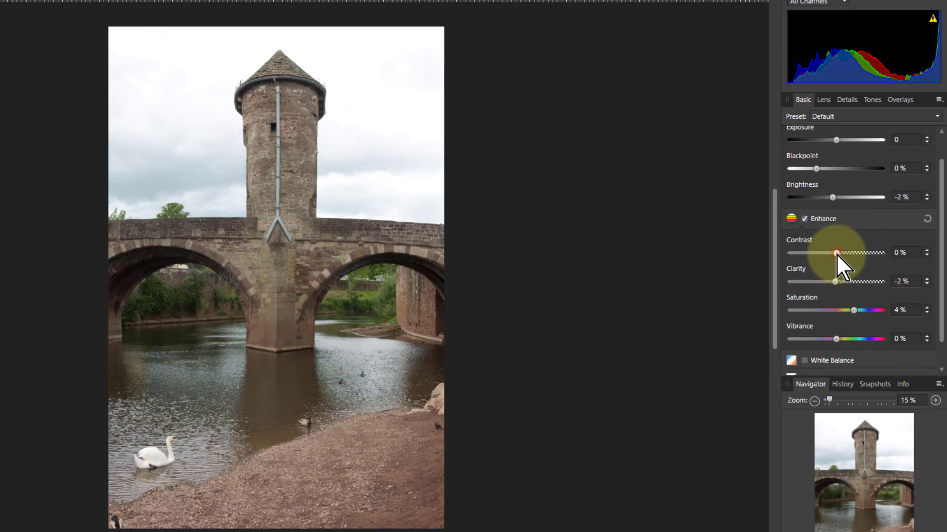
drag(836, 253, 797, 255)
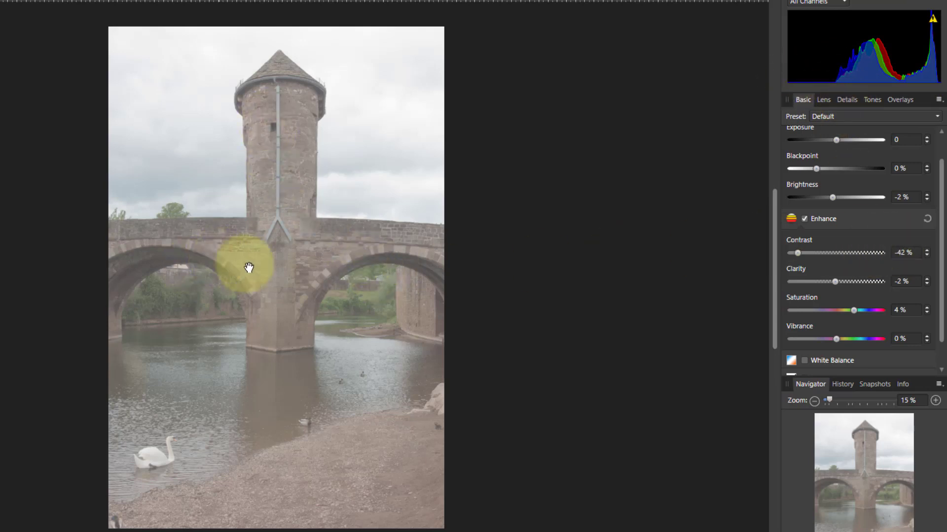
scroll(904, 155, up, 1)
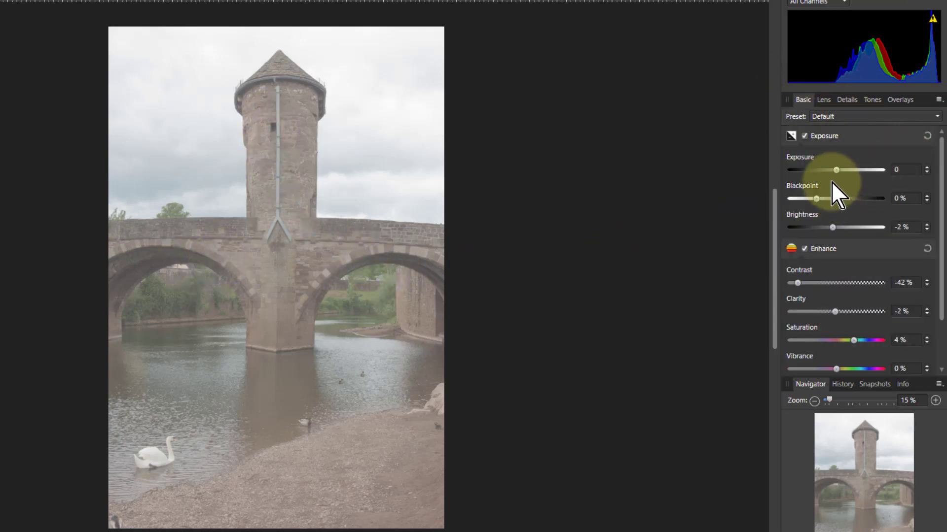
mouse_move(835, 171)
mouse_down()
mouse_move(824, 172)
mouse_move(848, 171)
mouse_move(782, 170)
mouse_move(839, 170)
mouse_up()
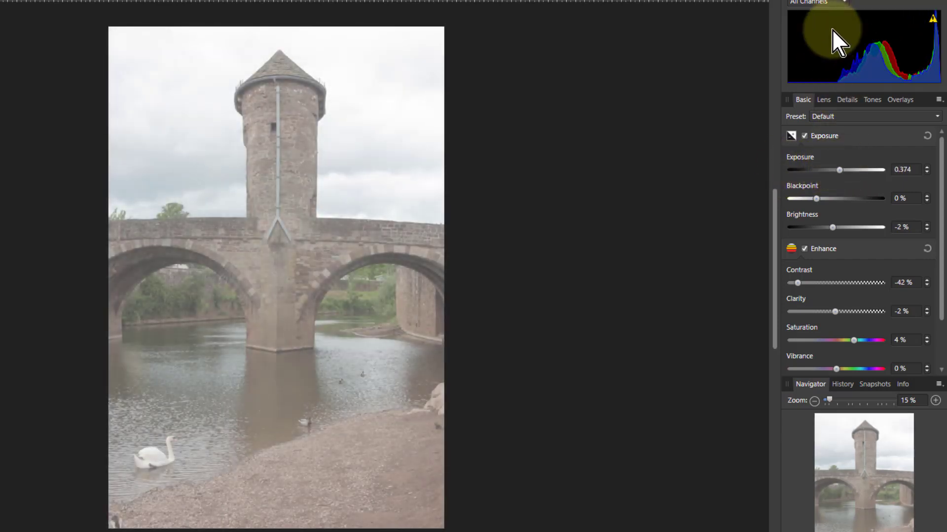
click(927, 135)
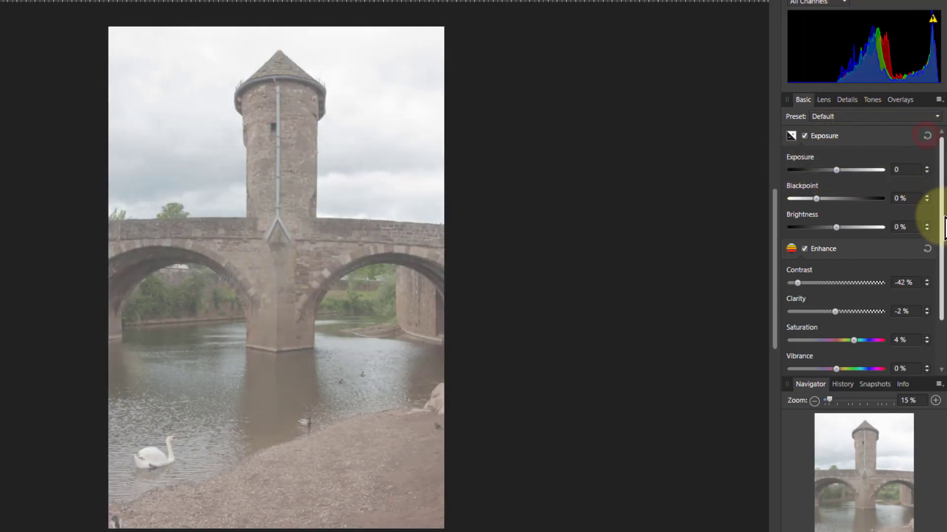
Reset the Enhance section's contrast, clarity and saturation to 0%
click(926, 249)
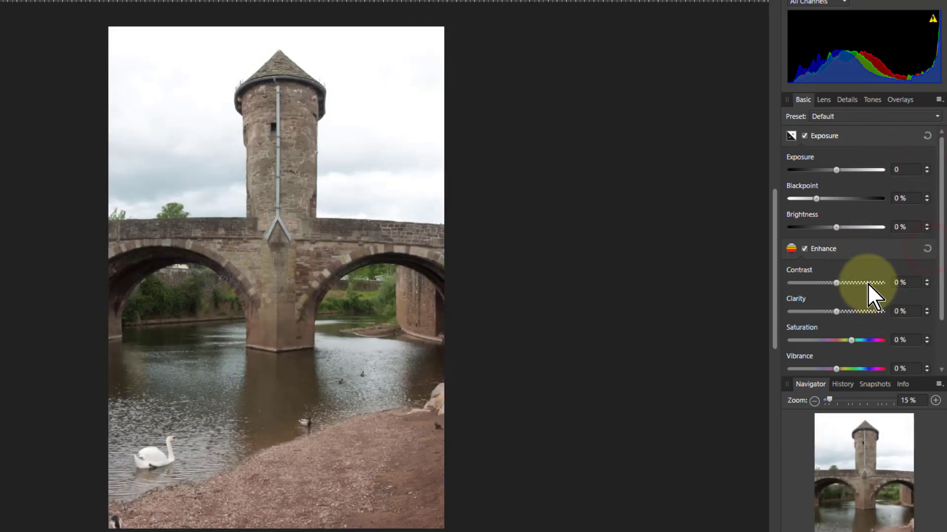
scroll(834, 264, down, 1)
scroll(834, 261, down, 1)
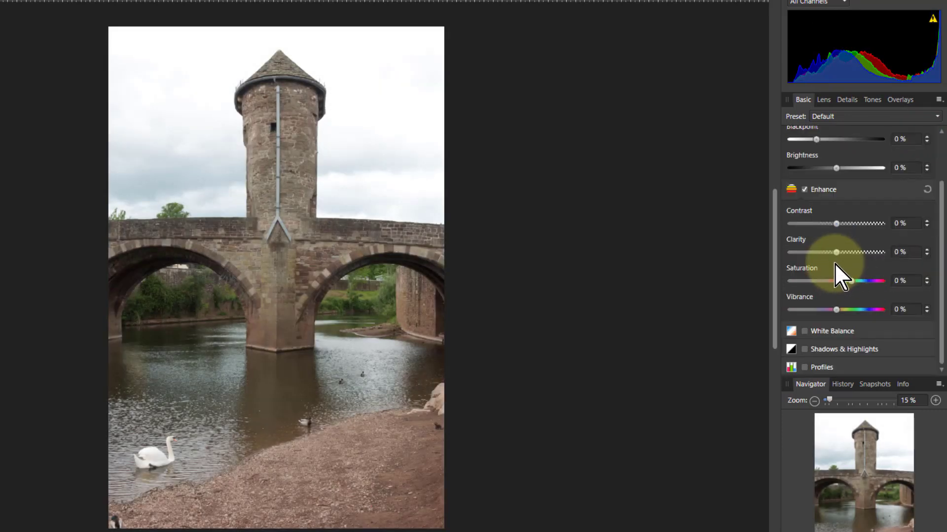
Enable Shadows & Highlights and lower Highlights to -58% to recover the sky
click(803, 350)
scroll(916, 315, down, 3)
scroll(870, 307, down, 2)
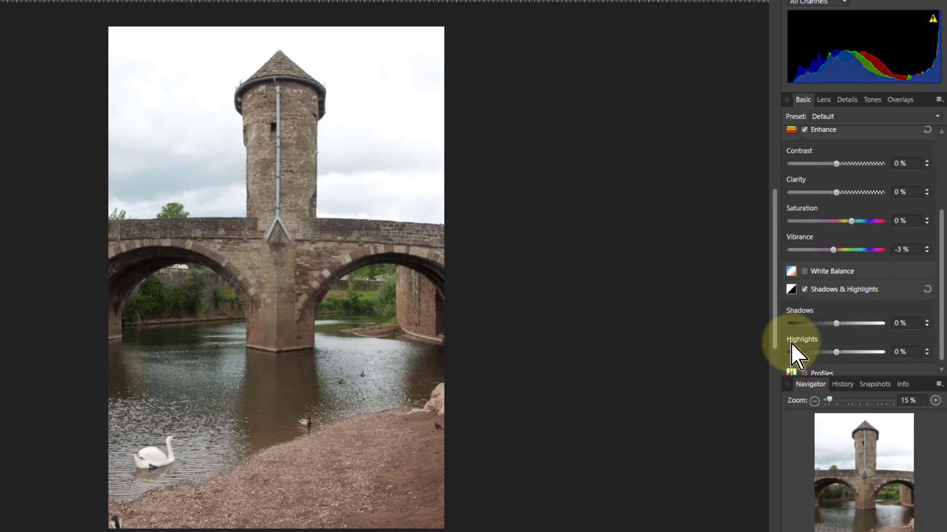
drag(838, 353, 809, 353)
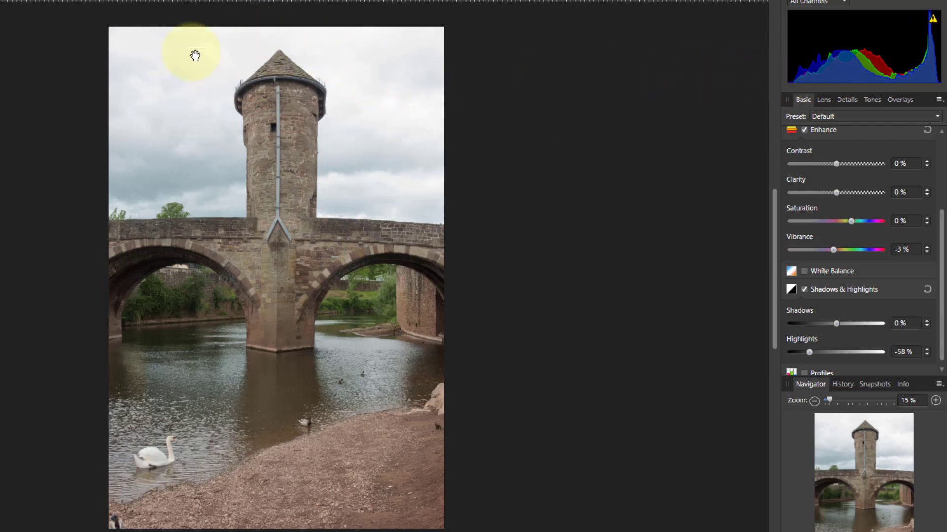
Reset Highlights to 0% and move the Develop Assistant window off the photo
click(926, 290)
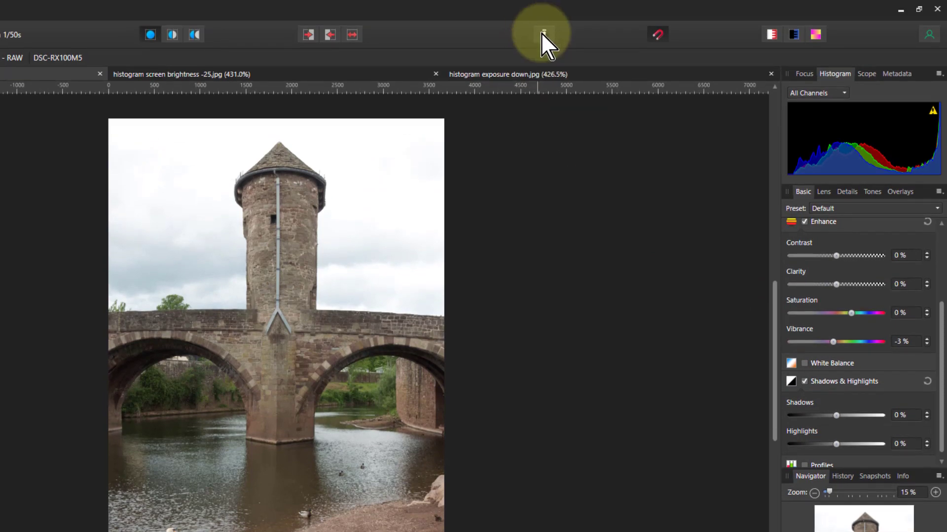
click(543, 35)
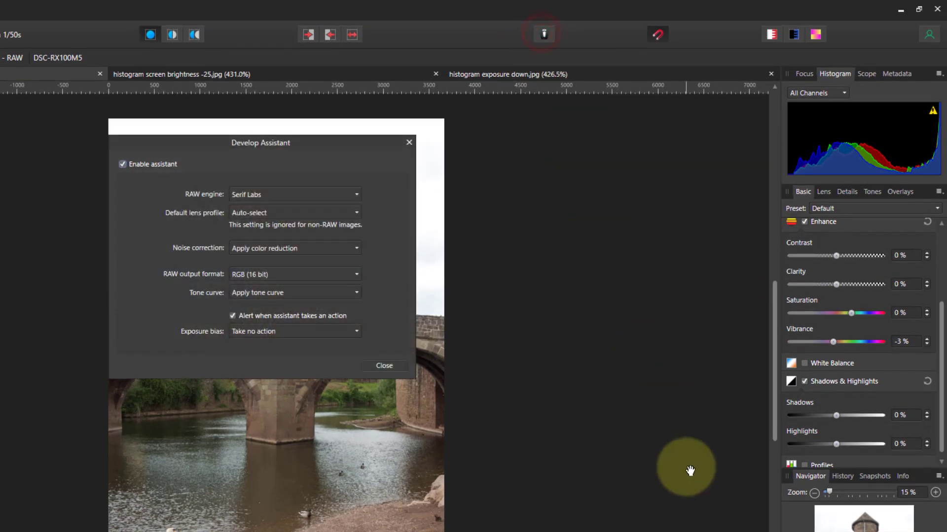
drag(224, 142, 558, 162)
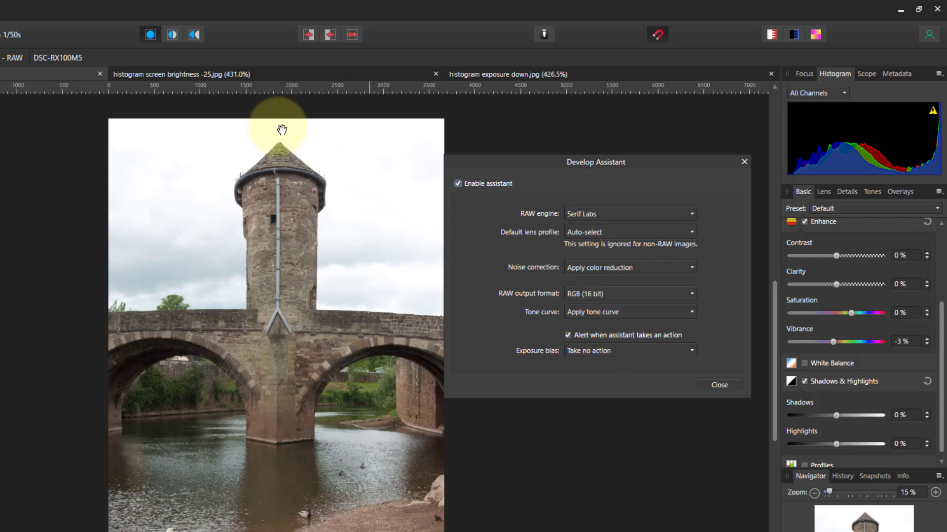
Set Tone curve to Take no action after comparing it with Apply tone curve
click(605, 311)
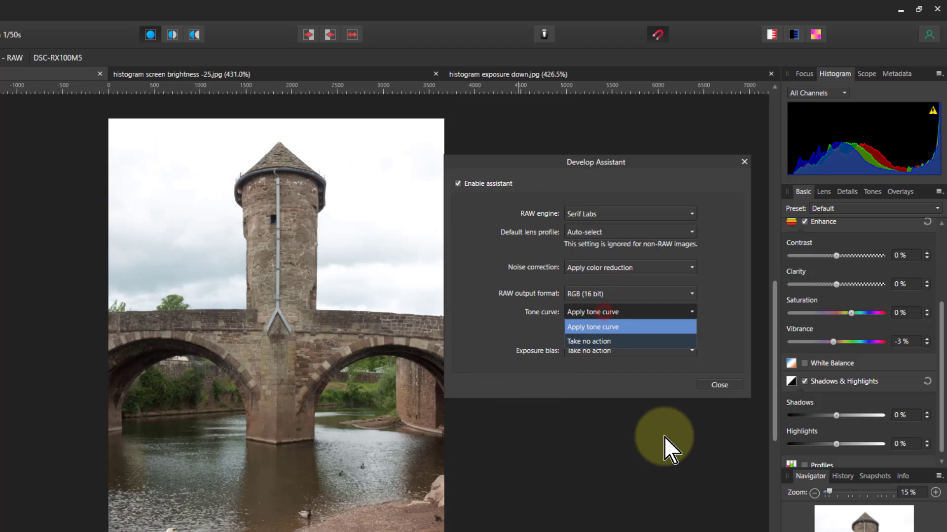
click(590, 342)
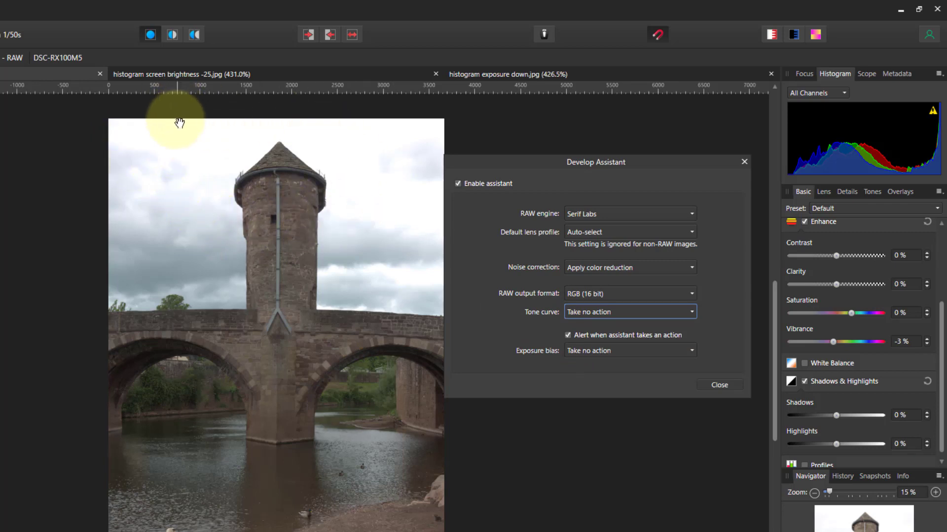
click(621, 313)
click(596, 328)
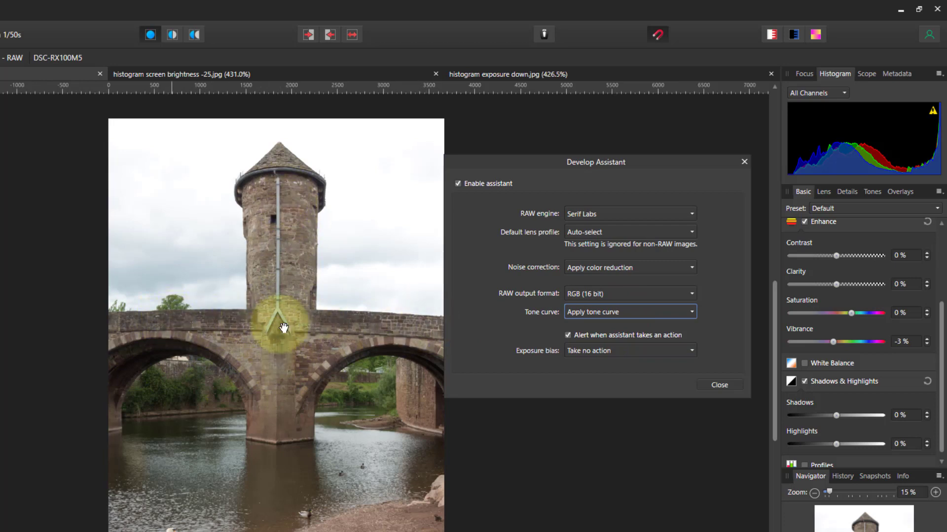
click(603, 310)
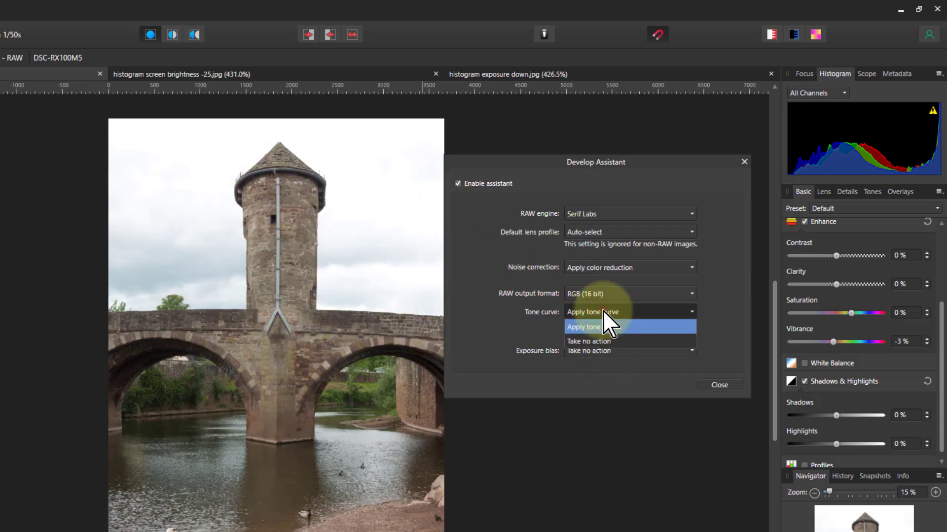
click(601, 344)
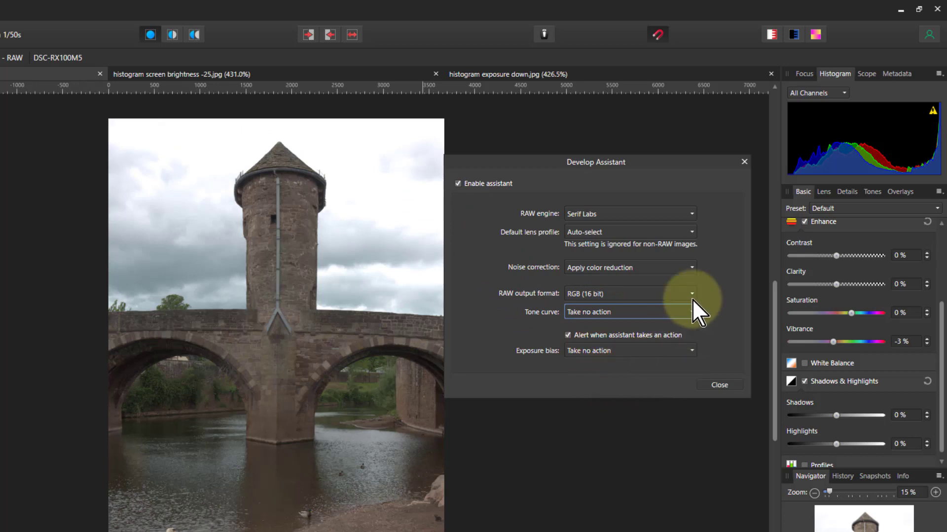
Close the Develop Assistant and drop Highlights to -54%, then bring up the Tones panel
click(744, 162)
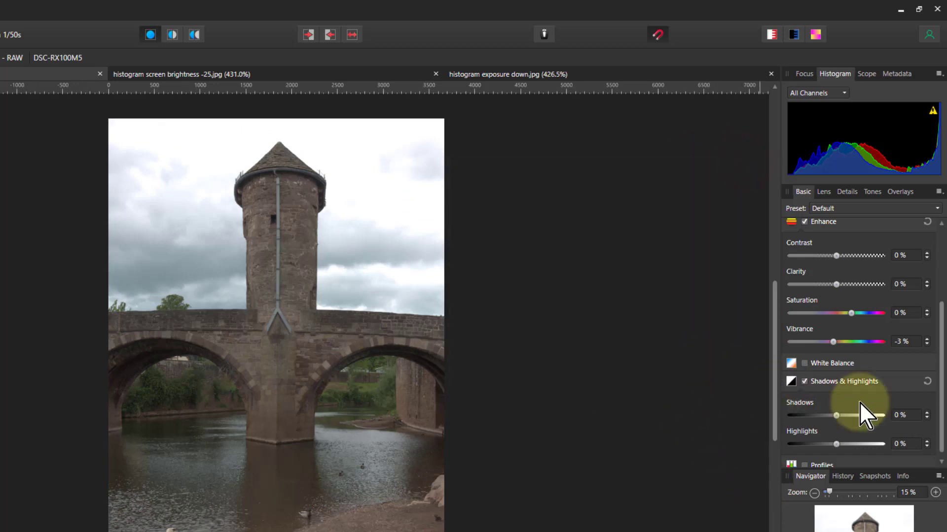
click(836, 444)
drag(836, 443, 811, 448)
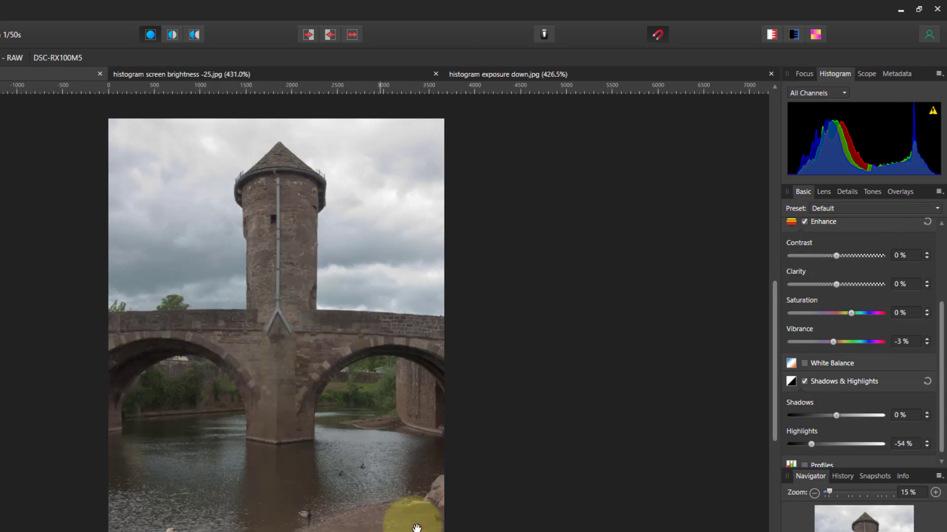
click(871, 191)
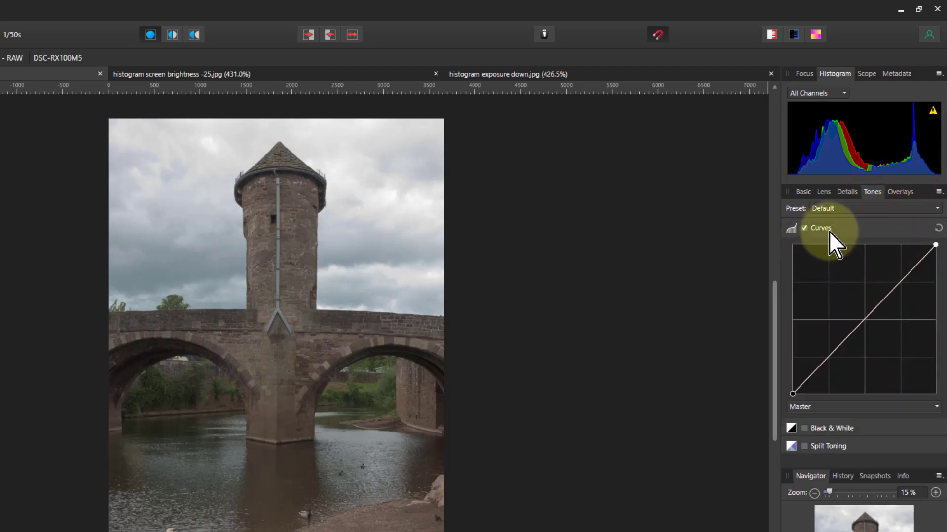
Add a raised midtone point and a lower shadow point to the Master curve, nudging the upper point
click(869, 316)
drag(869, 315, 854, 304)
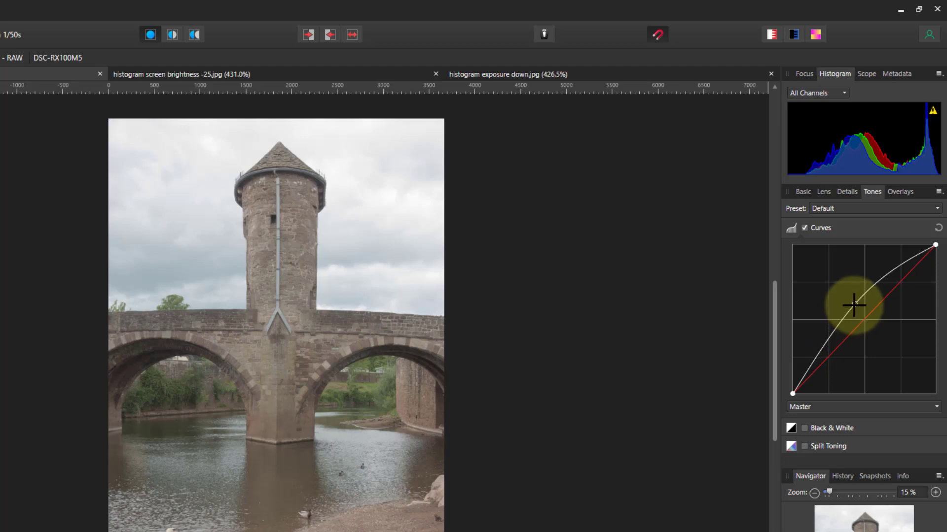
drag(854, 304, 865, 281)
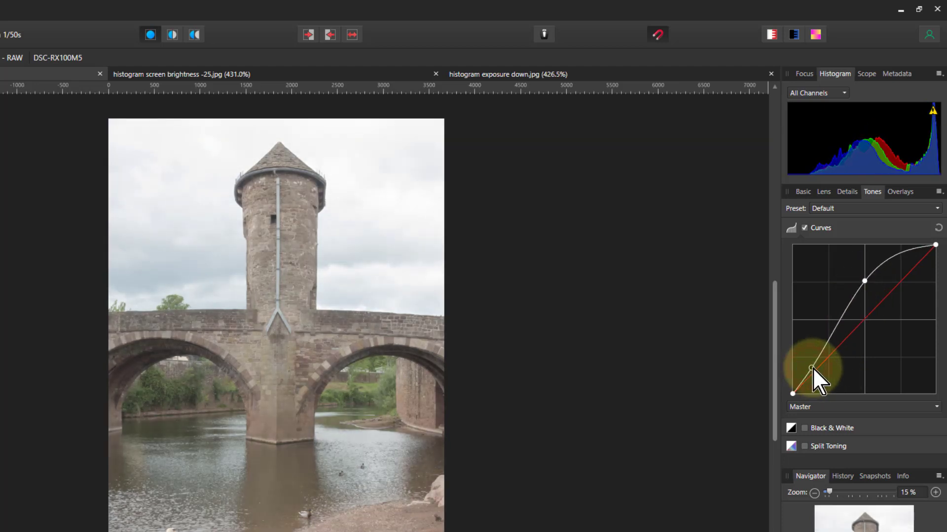
click(811, 367)
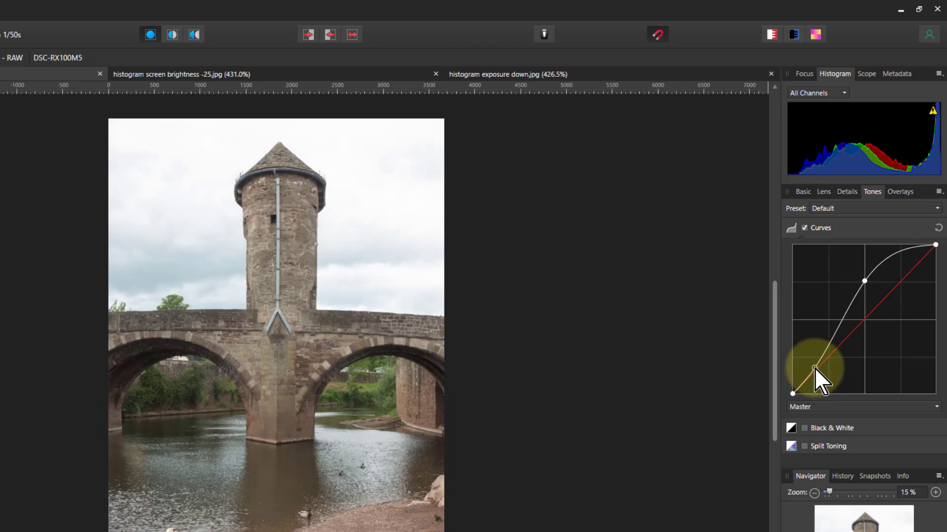
click(865, 280)
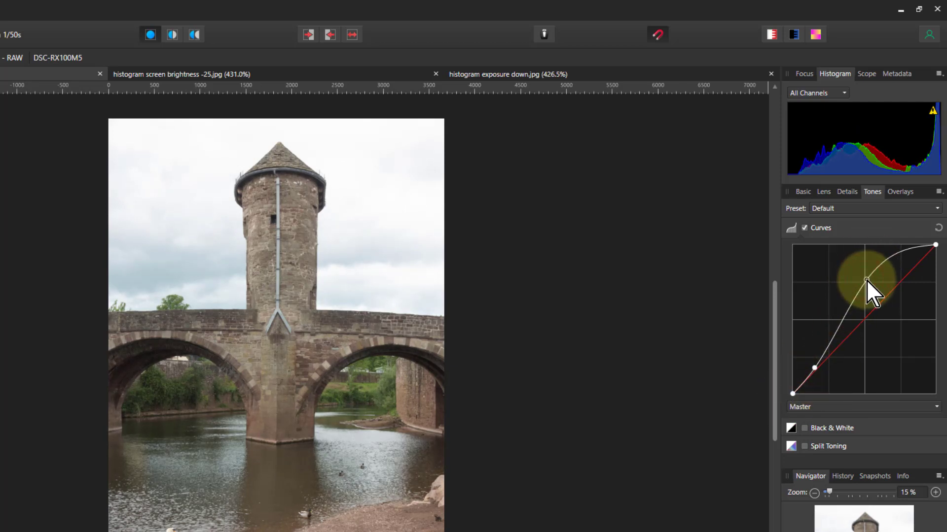
drag(866, 280, 873, 279)
Push Highlights further down in Basic, trying -93% and -70%, settling near -84%
click(807, 195)
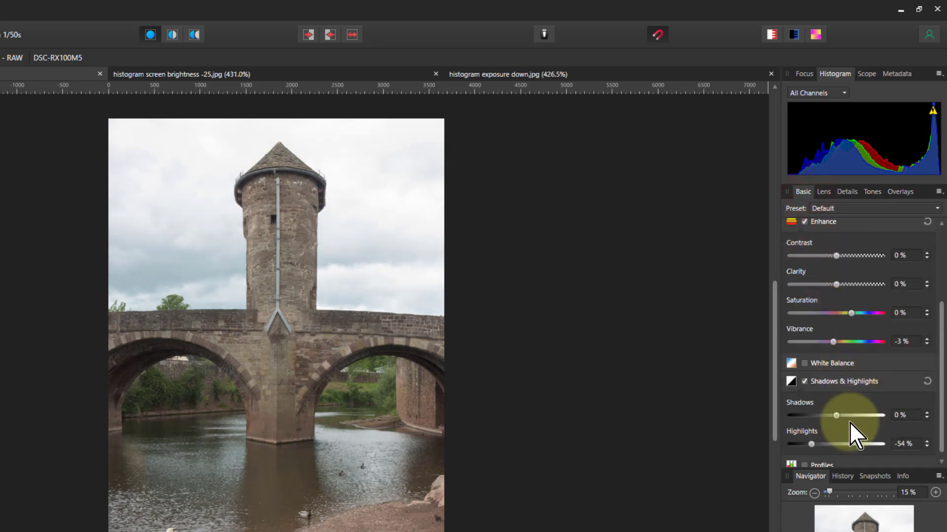
mouse_move(811, 445)
mouse_down()
mouse_move(792, 445)
mouse_move(812, 446)
mouse_up()
scroll(868, 283, up, 4)
drag(838, 264, 836, 263)
scroll(864, 415, down, 3)
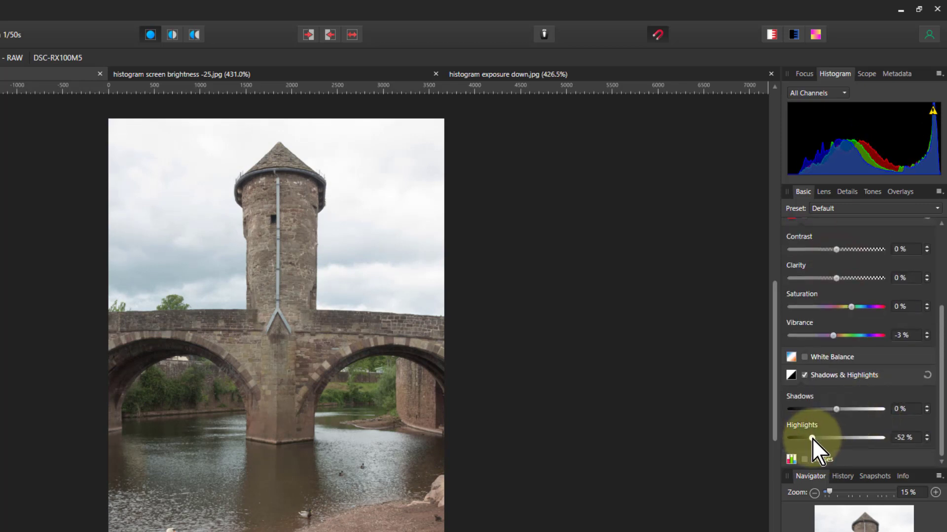
drag(811, 439, 788, 439)
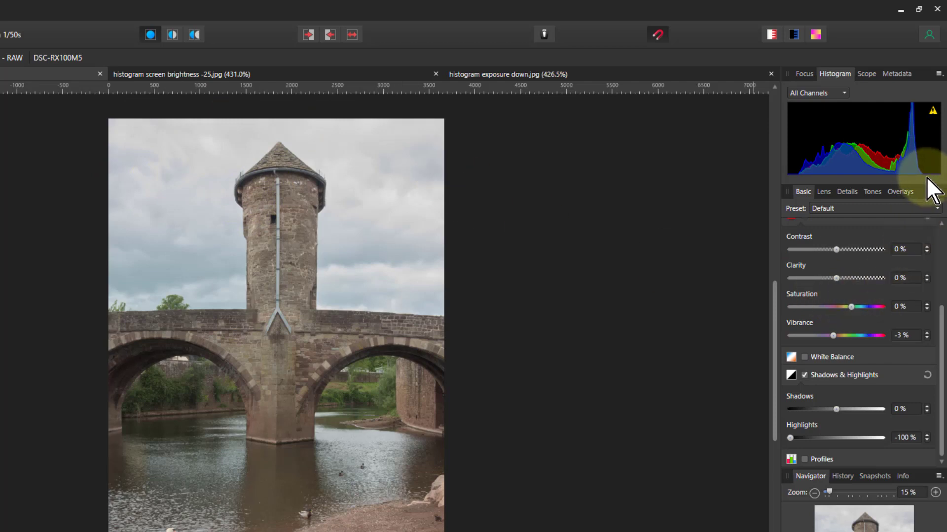
drag(792, 441, 798, 441)
scroll(835, 318, up, 5)
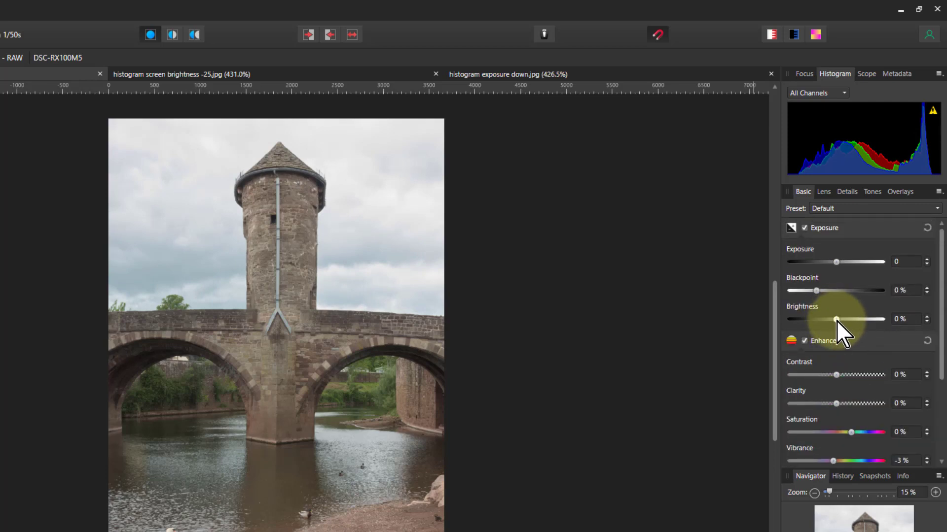
Set Brightness to -2% and confirm in the Develop Assistant that Tone curve is still off
mouse_move(836, 320)
mouse_down()
mouse_move(820, 323)
mouse_move(832, 324)
mouse_up()
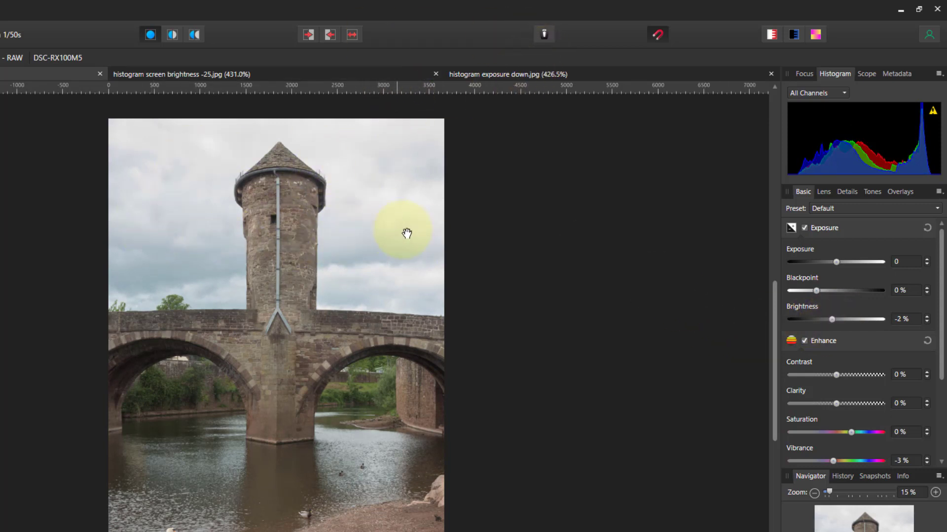
click(546, 33)
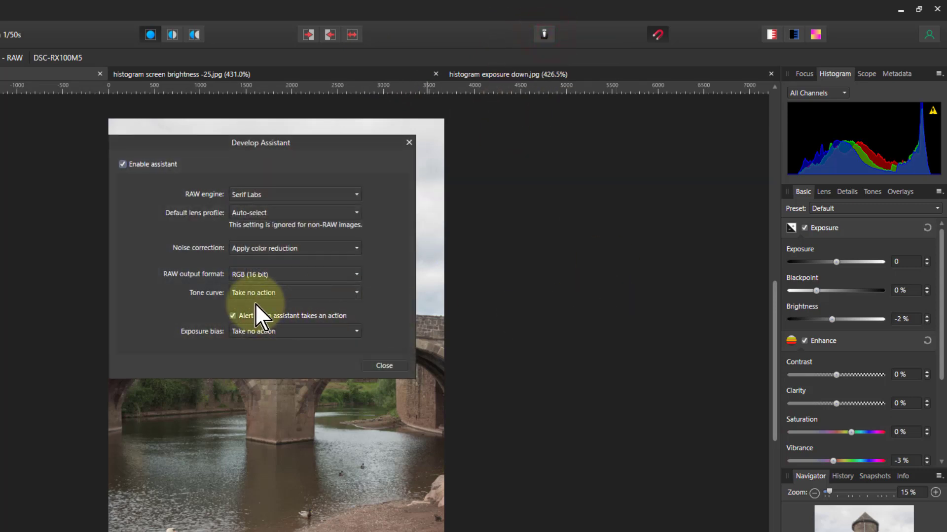
click(409, 143)
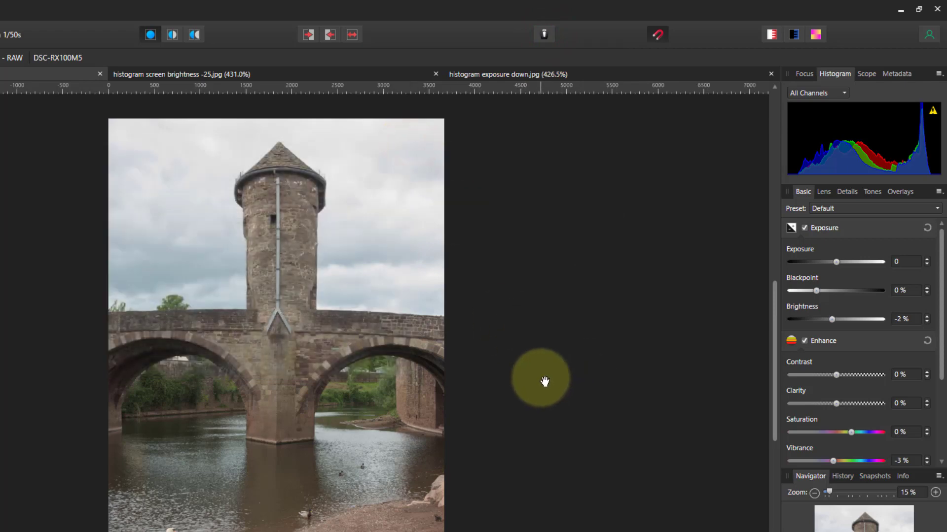